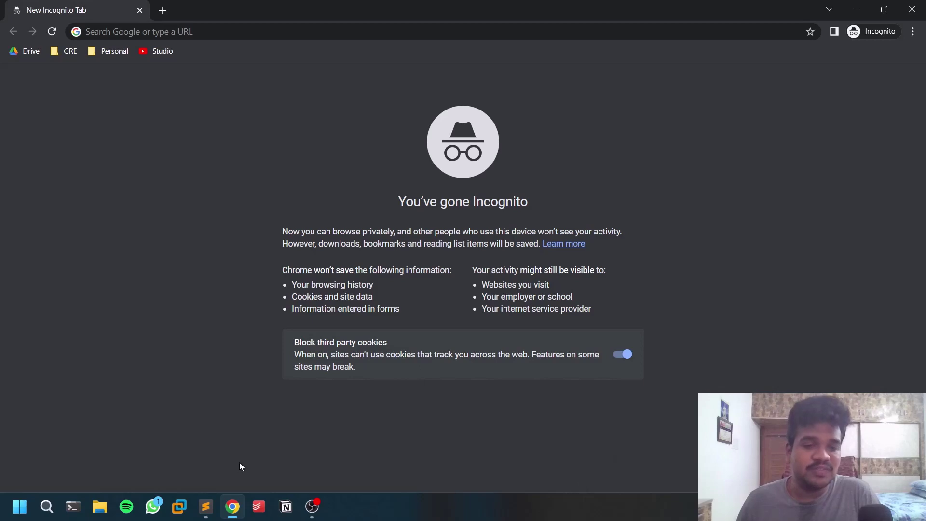
Step: Enlarge the Sublime Text font and type '1. Google dorking' on the first line
left_click(206, 506)
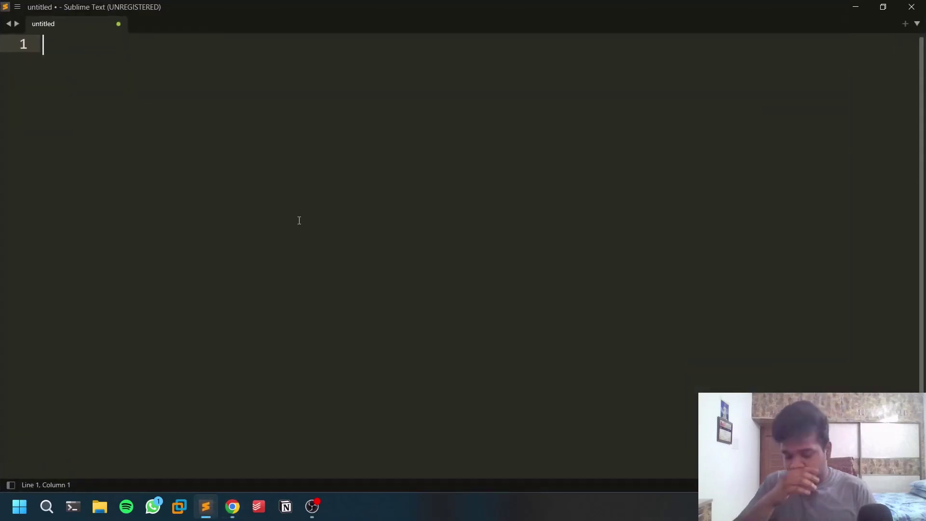
key("ctrl+equal")
key("ctrl+equal")
key("ctrl+equal")
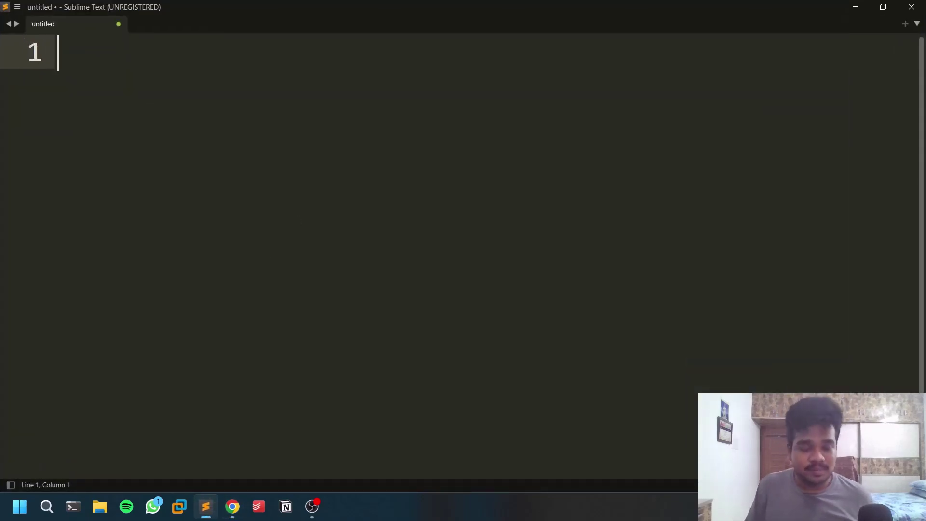
type("1. Go")
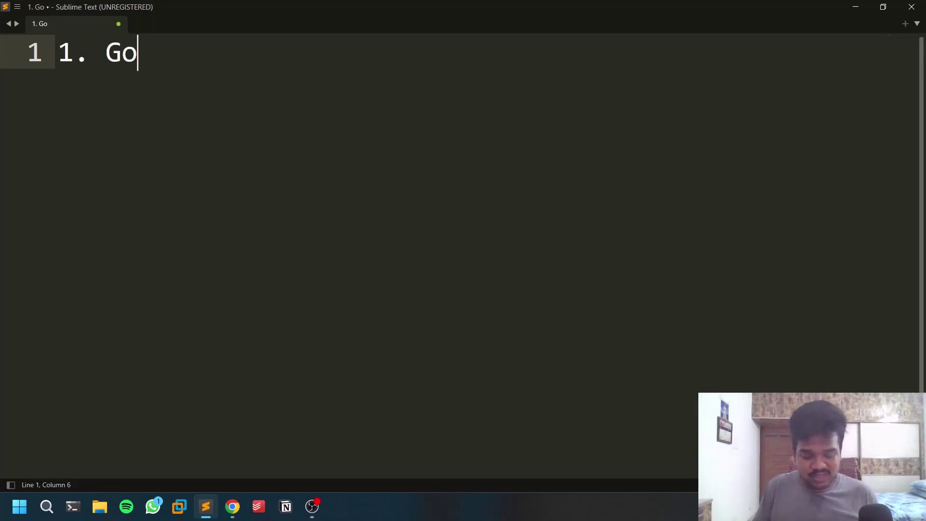
type("ogle dorking")
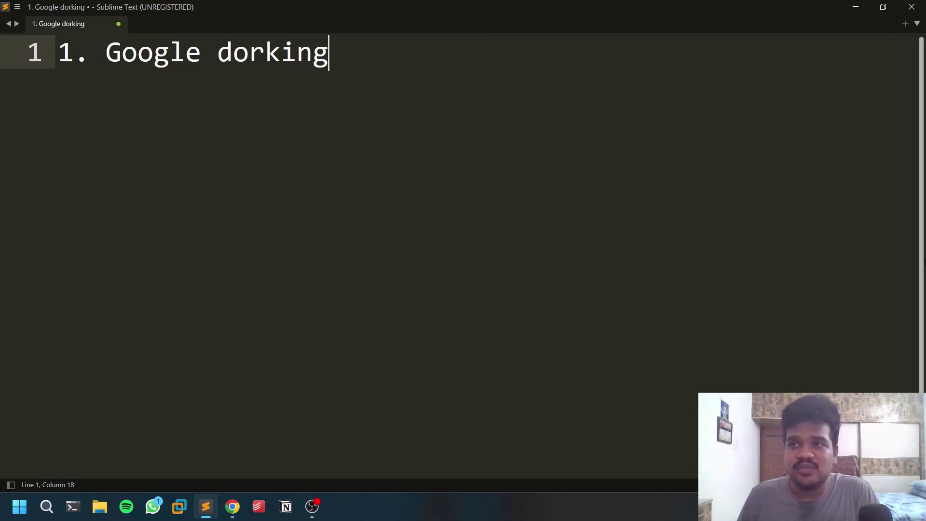
Step: Enter the query 'site:microsoft.com filetype:xls' in Chrome's address bar
left_click(856, 7)
left_click(479, 32)
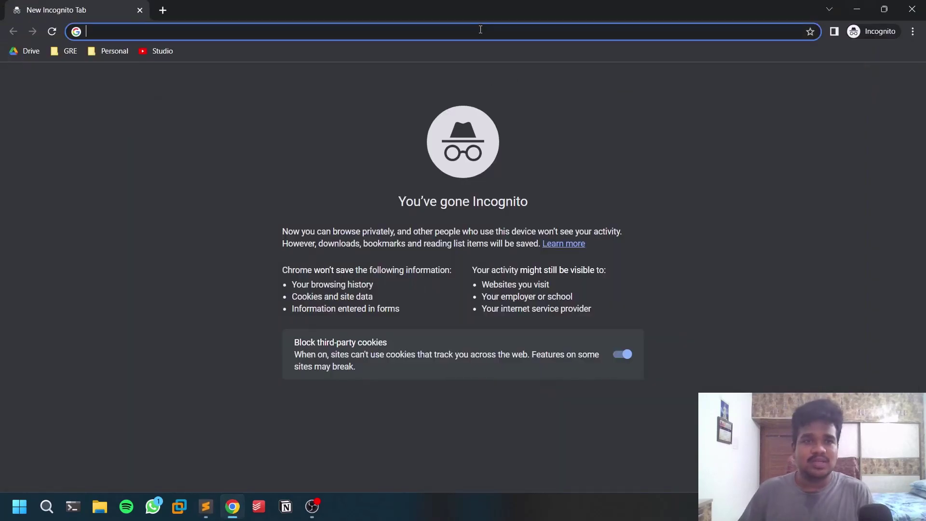
type("site:")
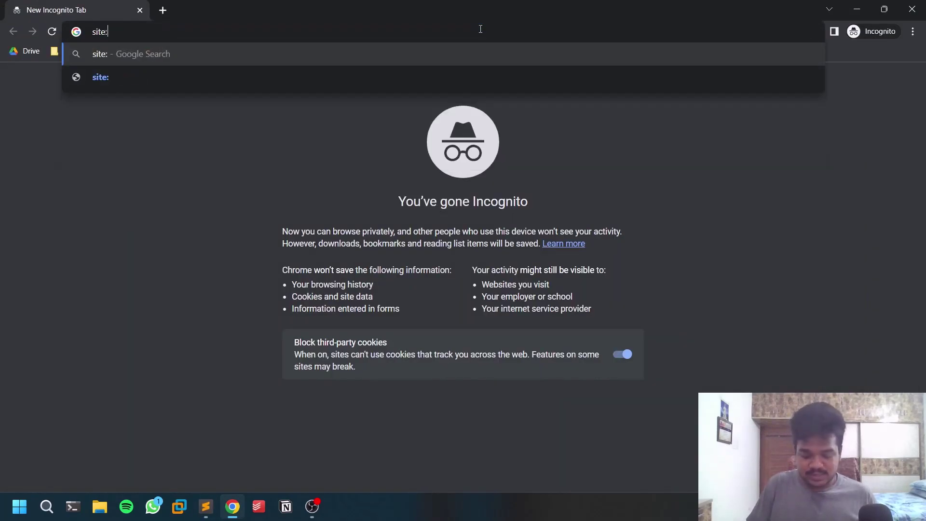
type("microsoft.com ")
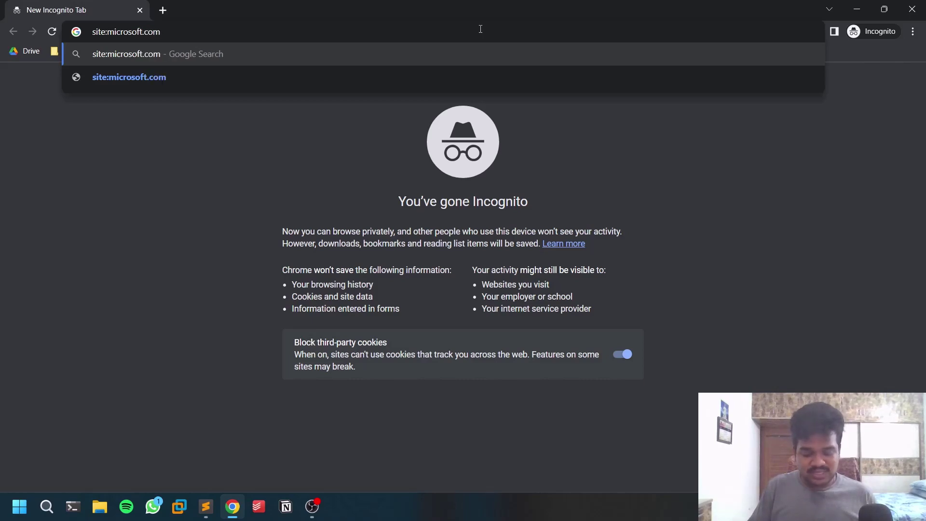
type("filetype")
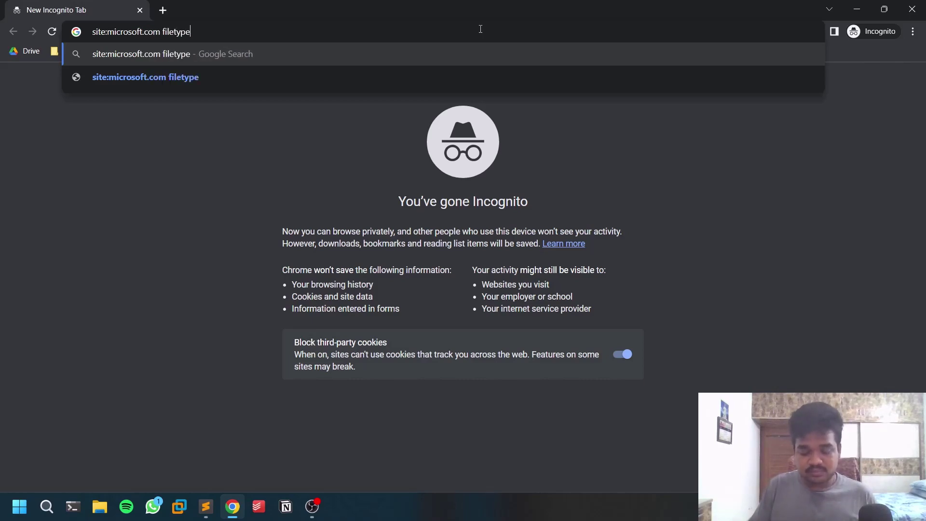
type(":xls")
Step: Run the 'site:microsoft.com filetype:xls' Google search to find microsoft.com XLS files
key("Return")
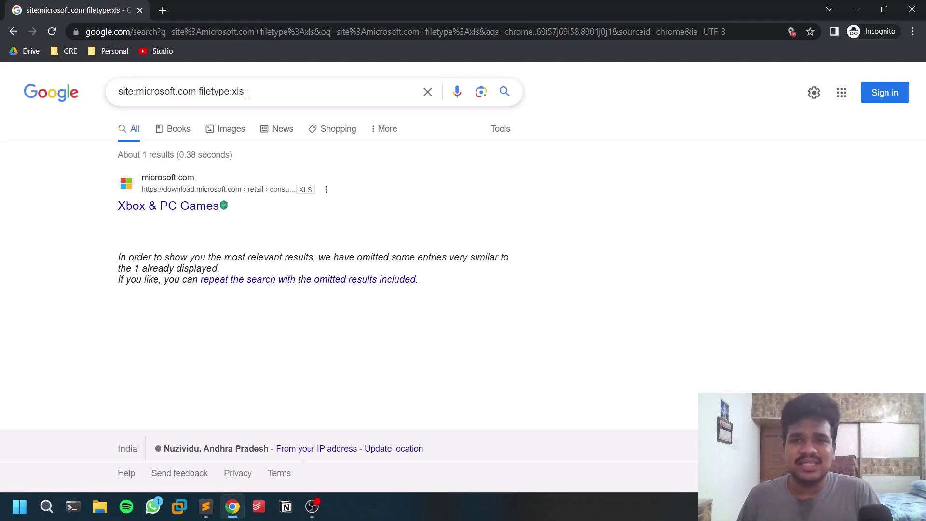
Step: Search 'googlehacking database' in a new tab and open the Google Hacking Database result
left_click(163, 9)
type("goog")
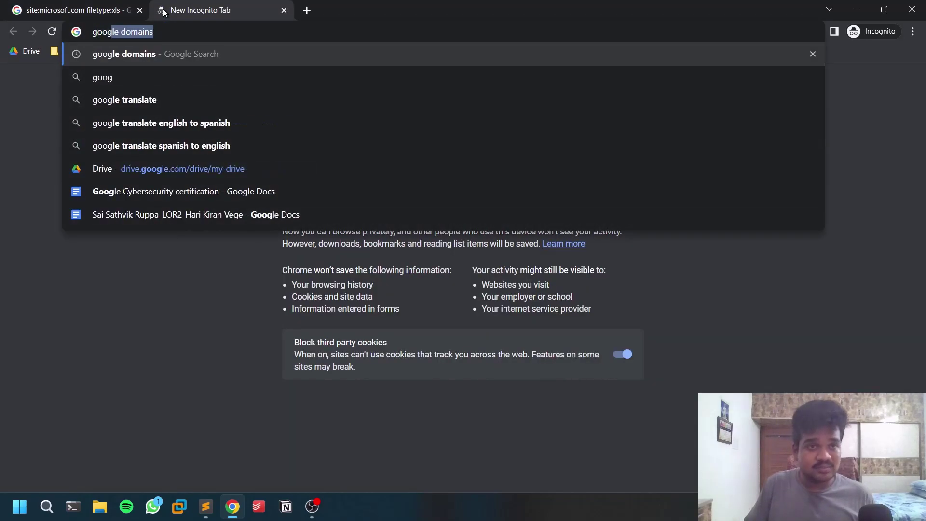
type("lehacki")
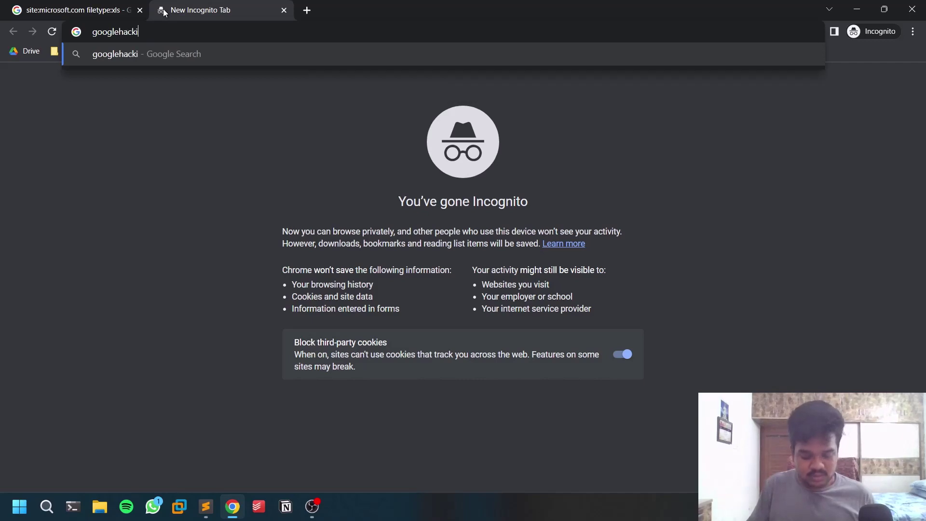
type("ng database")
key("Return")
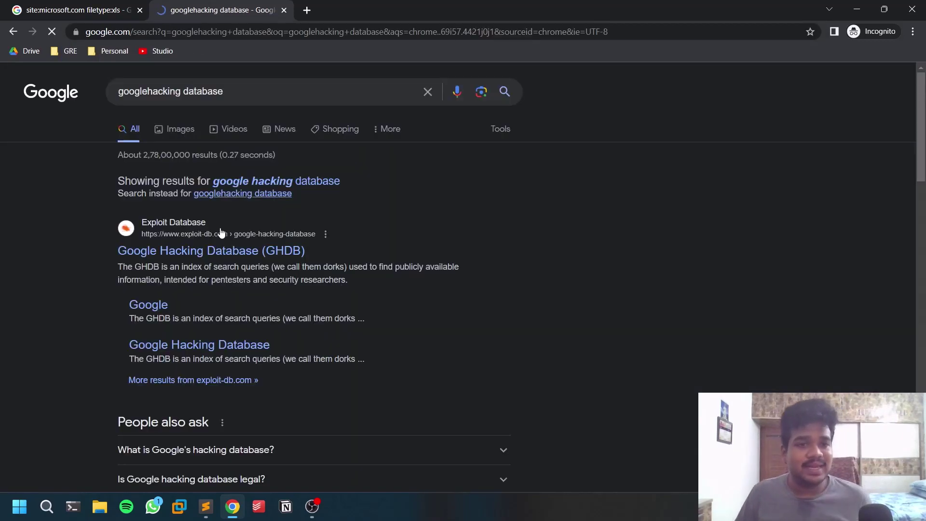
left_click(222, 250)
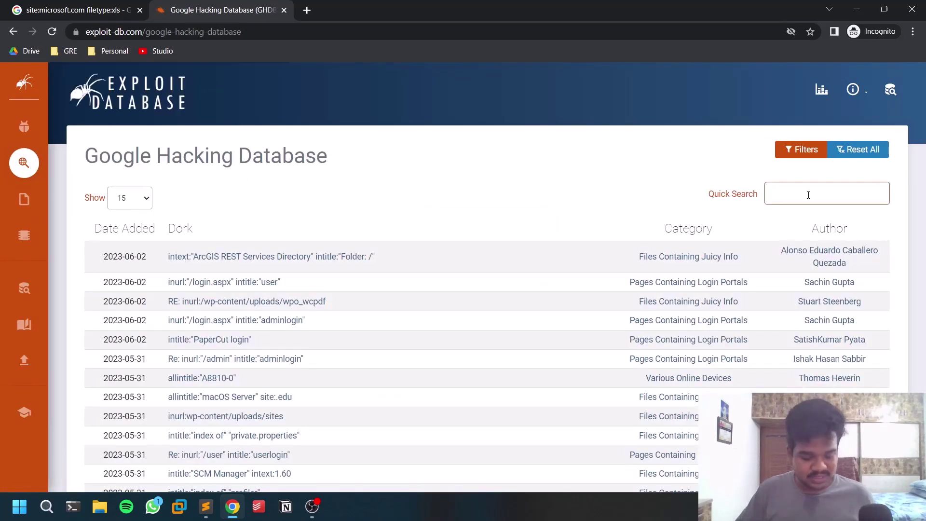
Step: Filter the dork list by 'sql' and select the php?sql=select dork entry
type("sql")
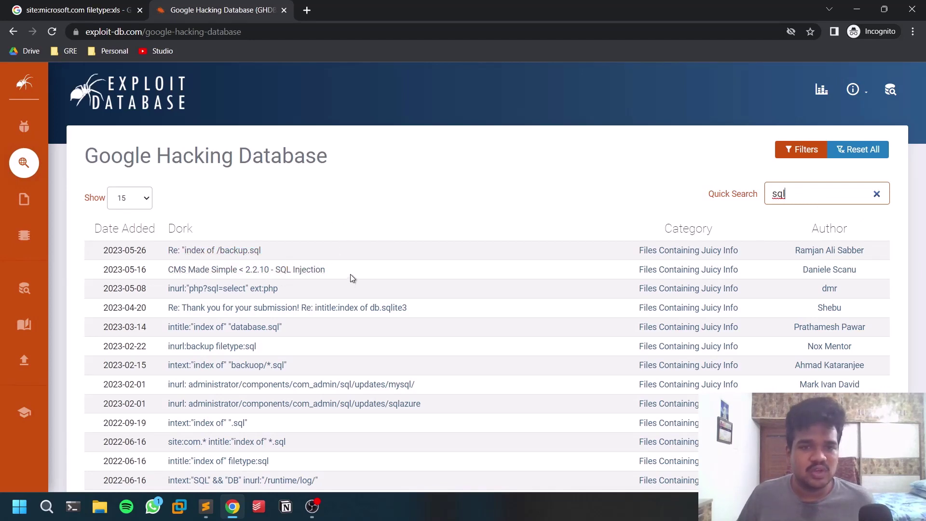
left_click_drag(291, 285, 167, 288)
left_click(322, 208)
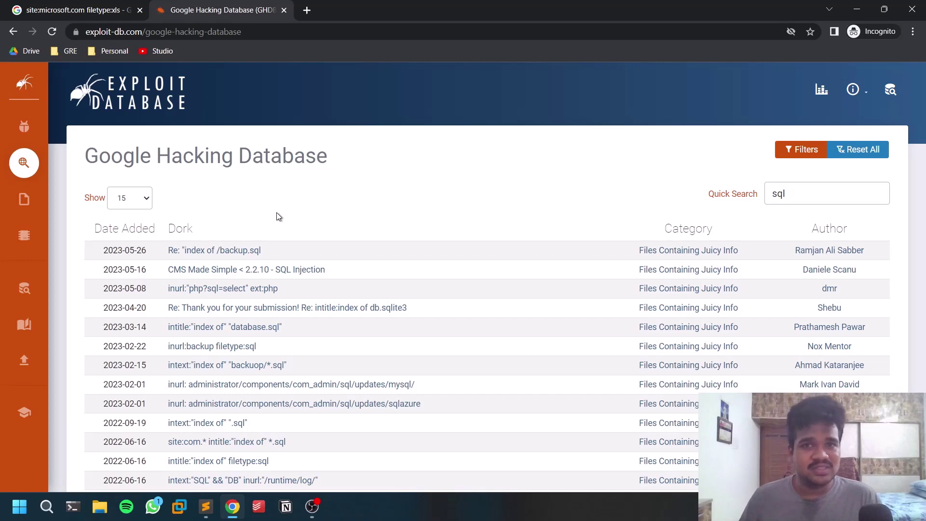
Step: Add '2. Fuzzing:' on a new line below Google dorking
left_click(206, 507)
key("Return")
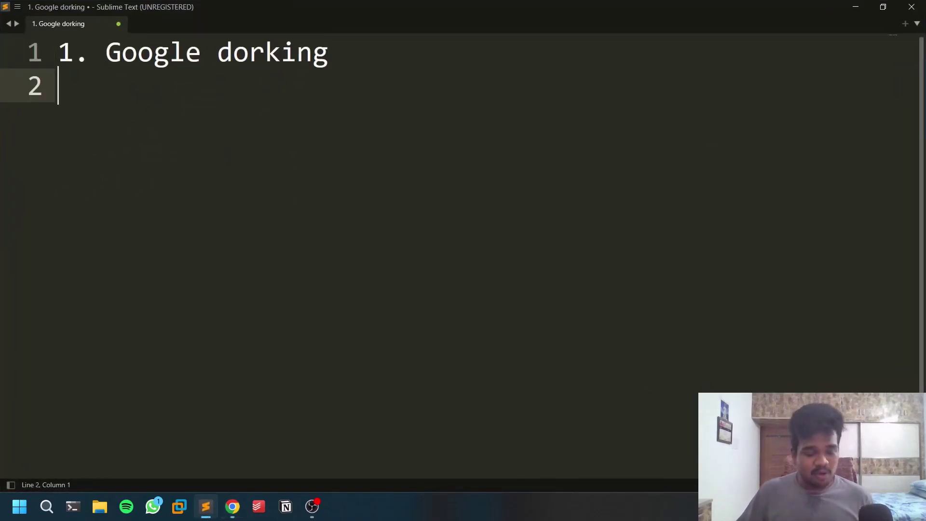
type("2. F")
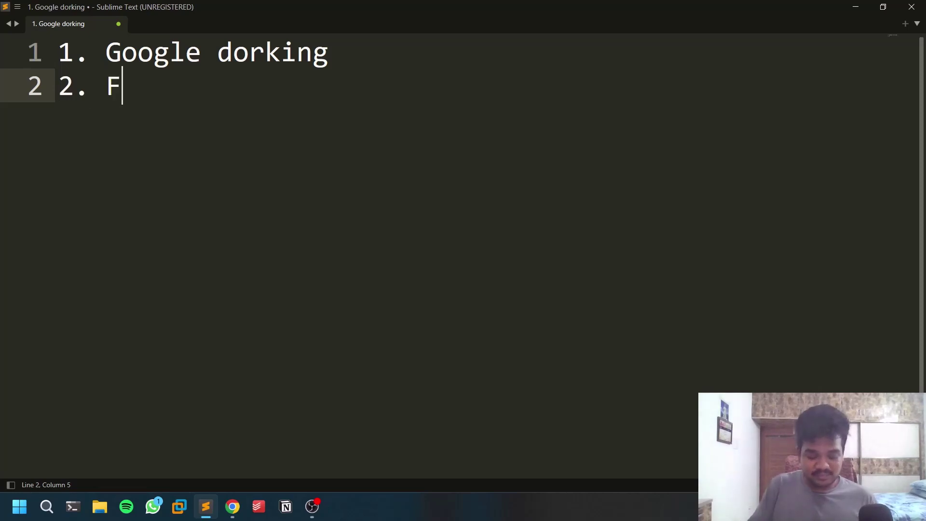
type("uzzing")
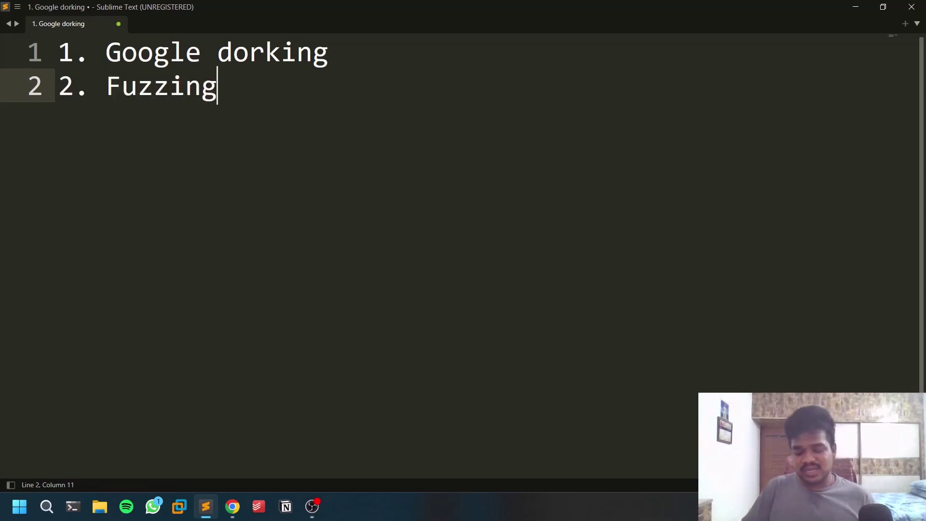
type(":")
Step: Add an indented '- Subdomains' sub-item and start another dash bullet beneath it
key("Return")
key("Tab")
key("Tab")
type("- ")
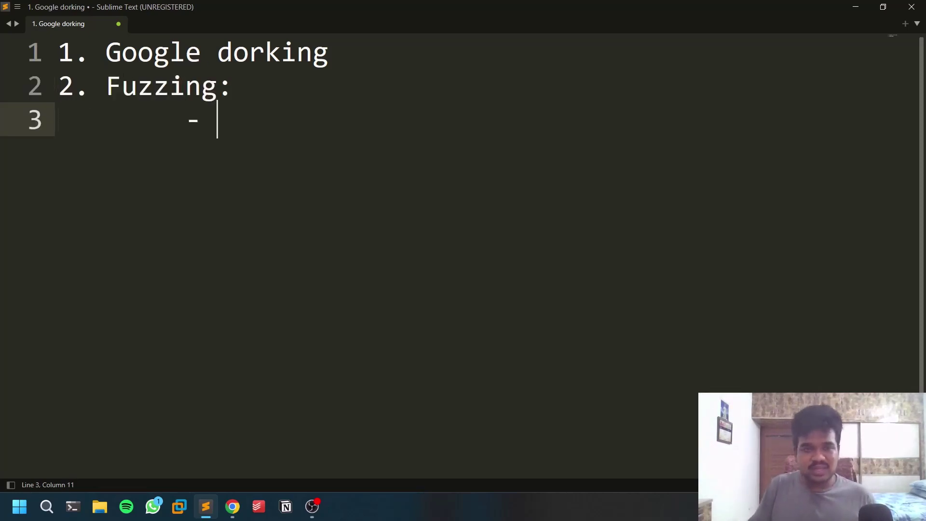
type("Subdoamin")
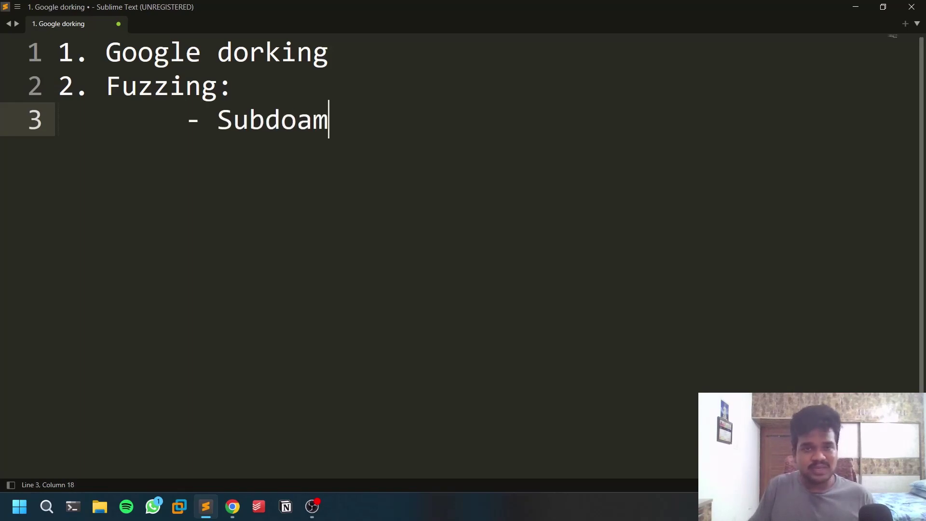
key("BackSpace")
key("BackSpace")
key("BackSpace")
key("BackSpace")
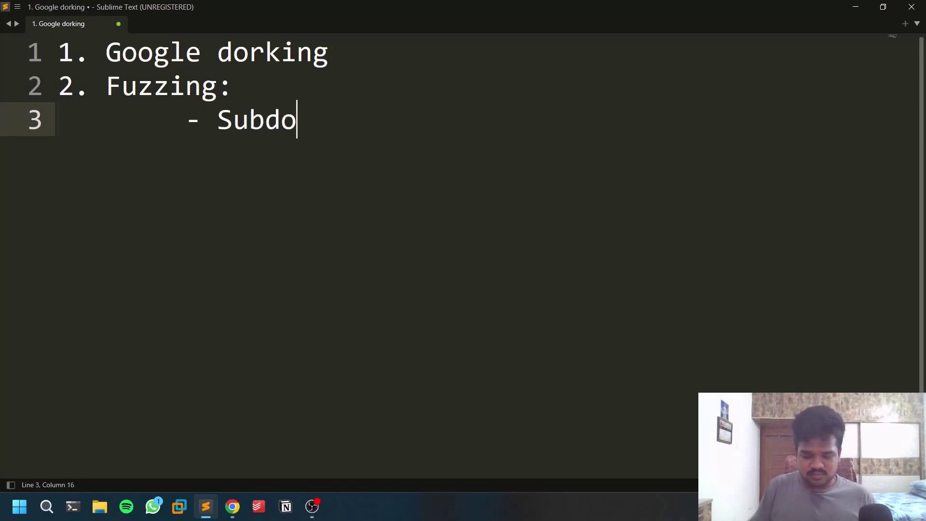
type("mains")
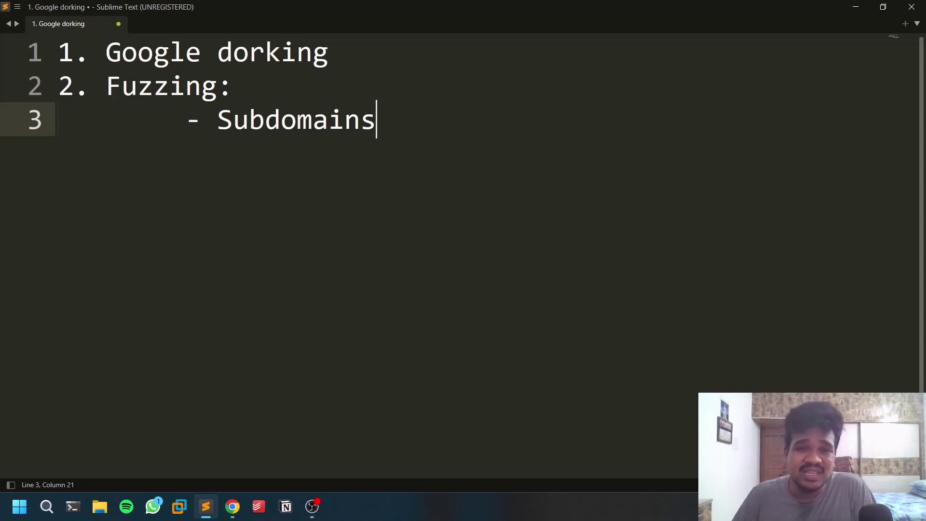
key("Return")
type("-")
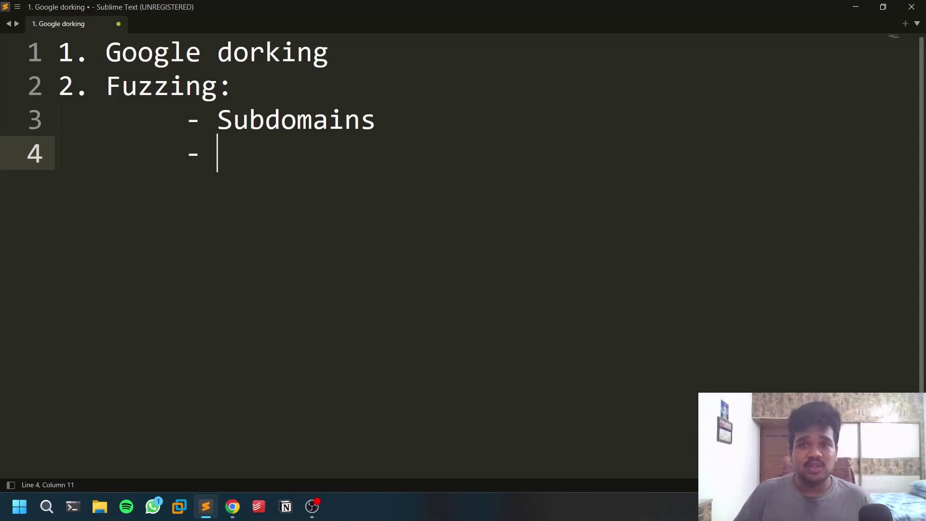
Step: Complete the second Fuzzing bullet as '- wordlist'
type("wordlist")
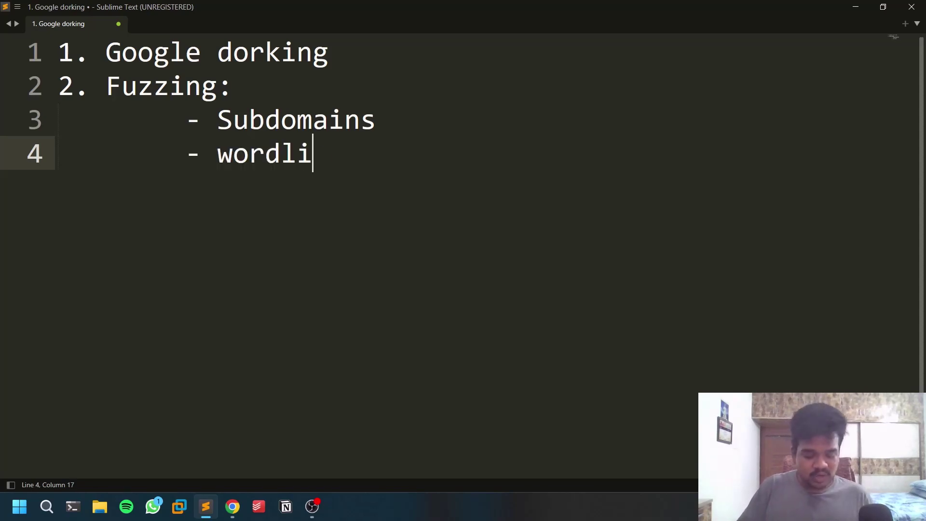